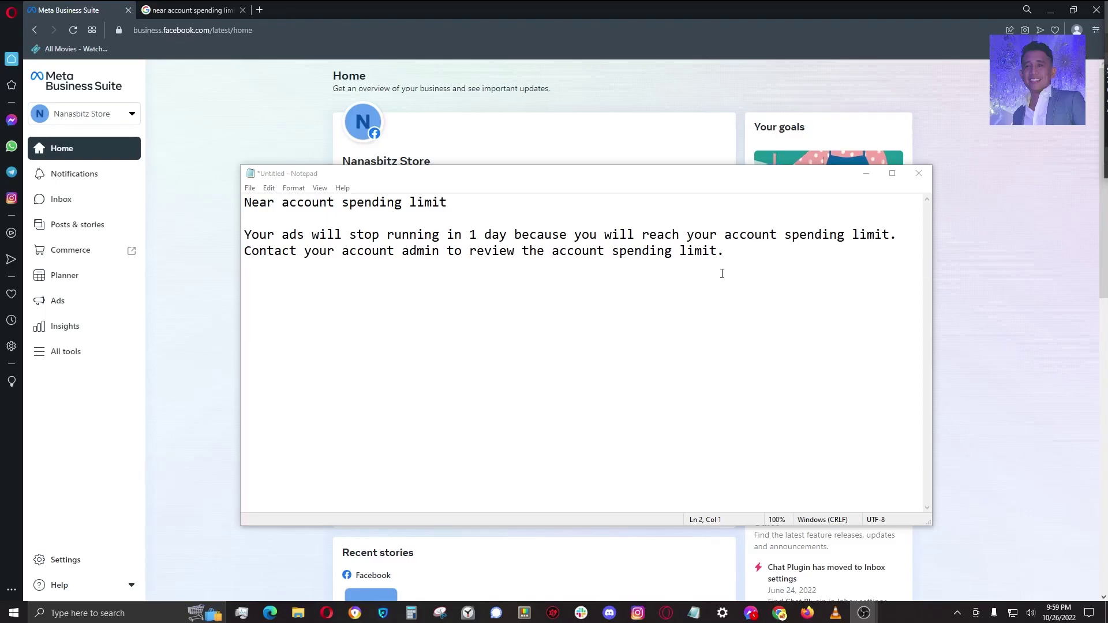
# - Select all text in the spending-limit note, then minimize Notepad to reveal the Business Suite home
pyautogui.click(554, 250)
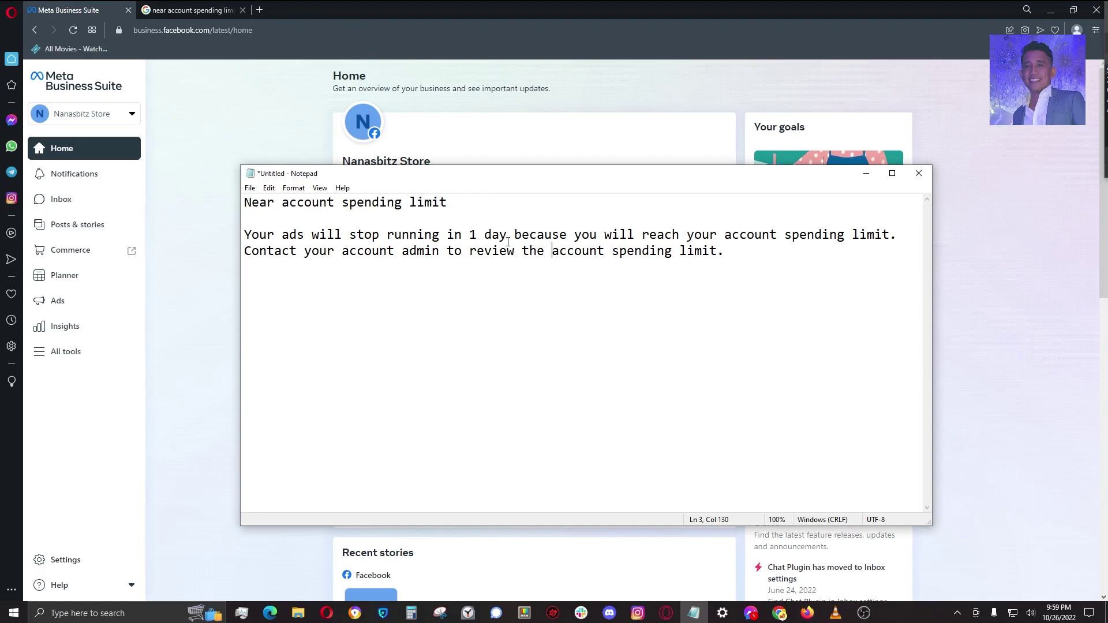
pyautogui.hotkey('ctrl', 'a')
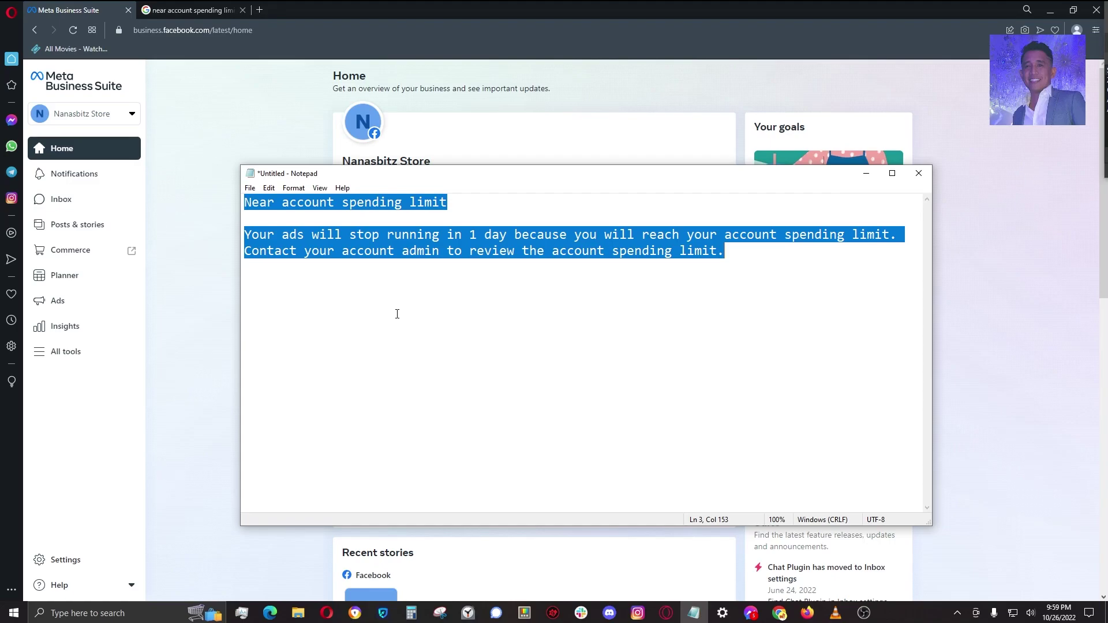
pyautogui.click(864, 173)
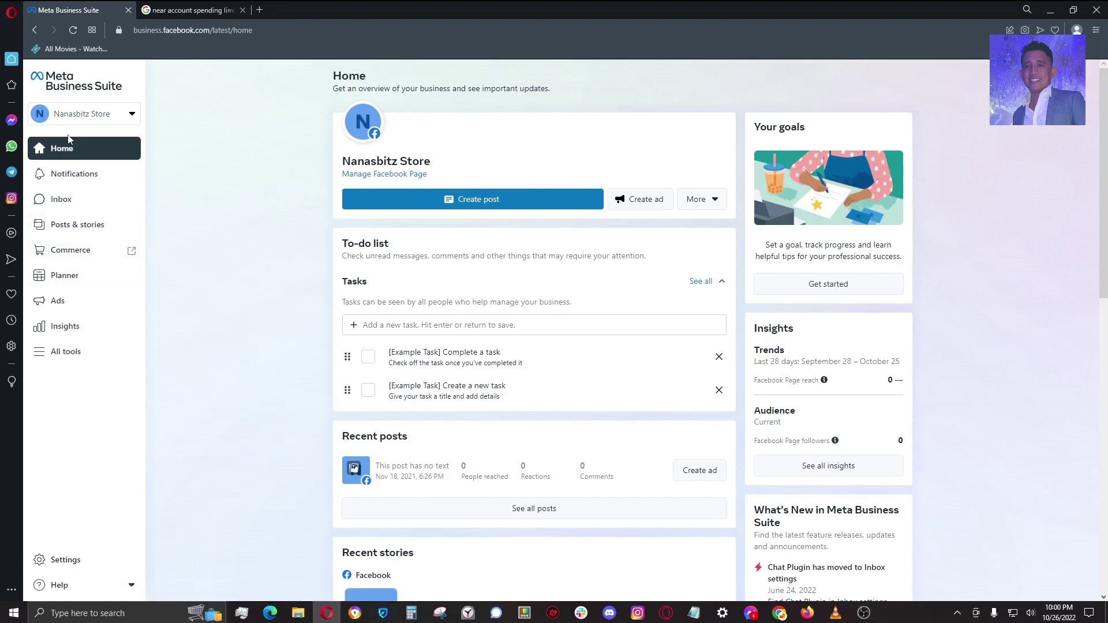
# - Check the page address twice and open the Nanasbitz Store account switcher
pyautogui.click(254, 36)
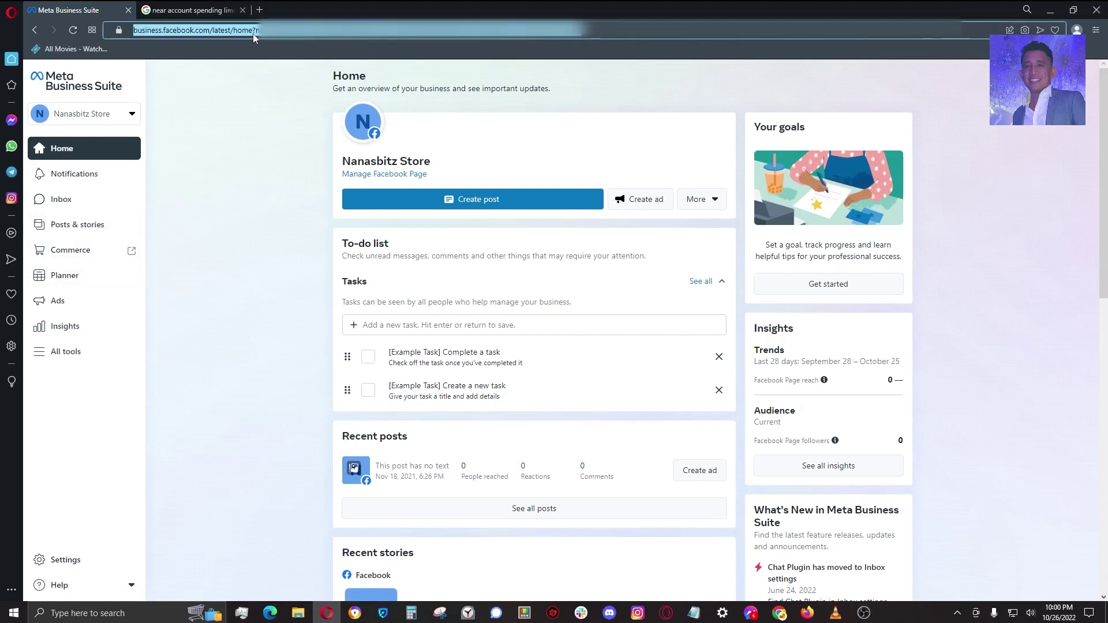
pyautogui.click(247, 164)
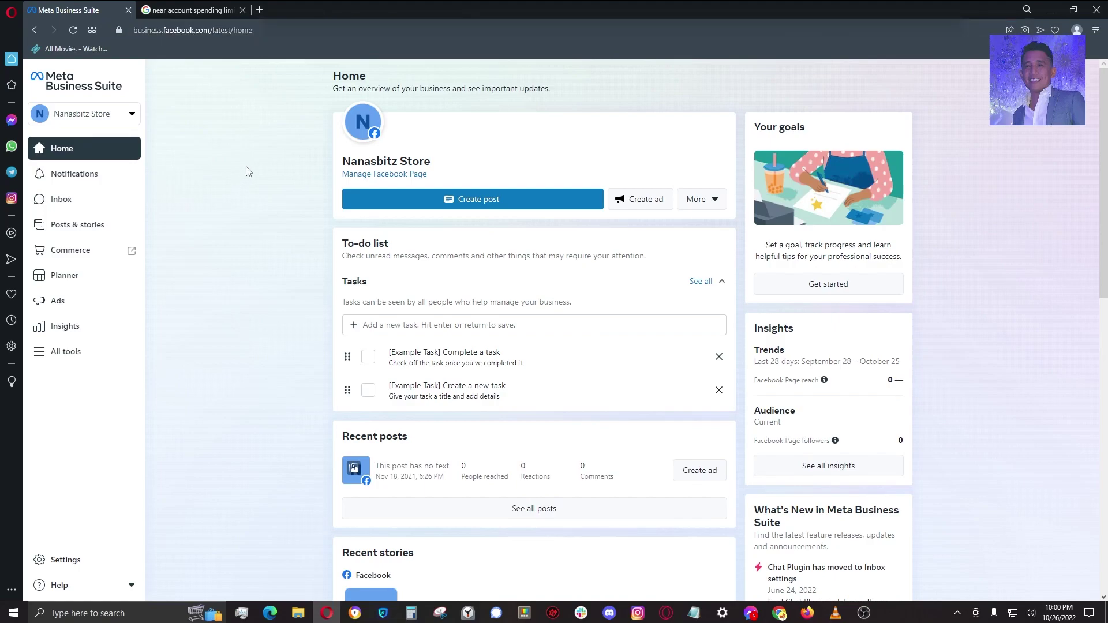
pyautogui.click(243, 30)
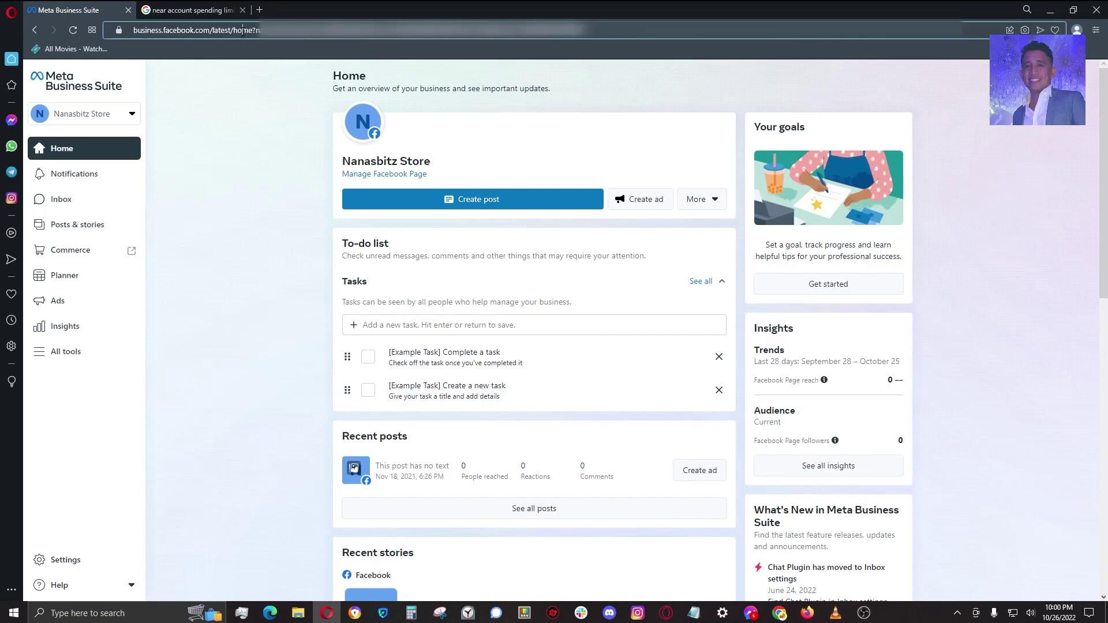
pyautogui.click(258, 188)
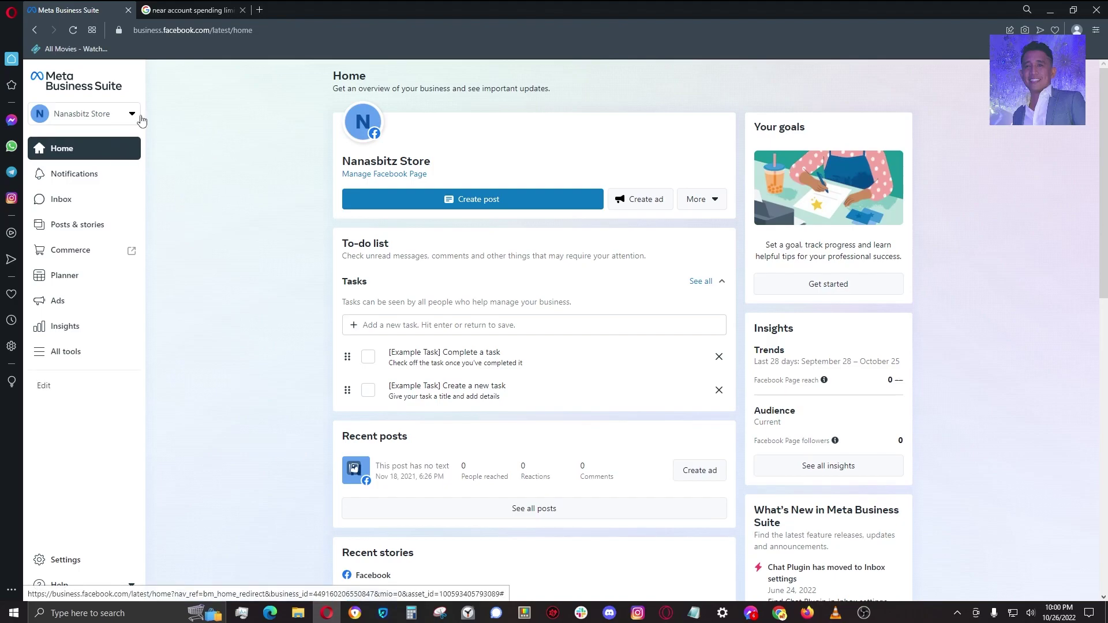
# - Switch to the Digital Archives Page under Darrell Co. in the account list
pyautogui.click(120, 122)
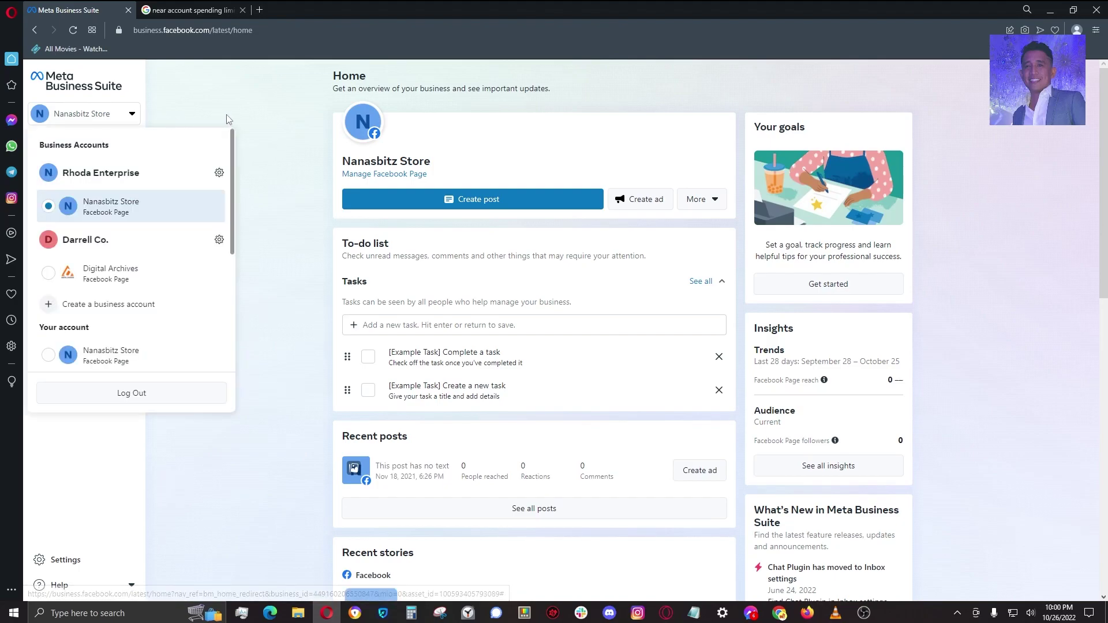
pyautogui.click(122, 114)
pyautogui.click(126, 116)
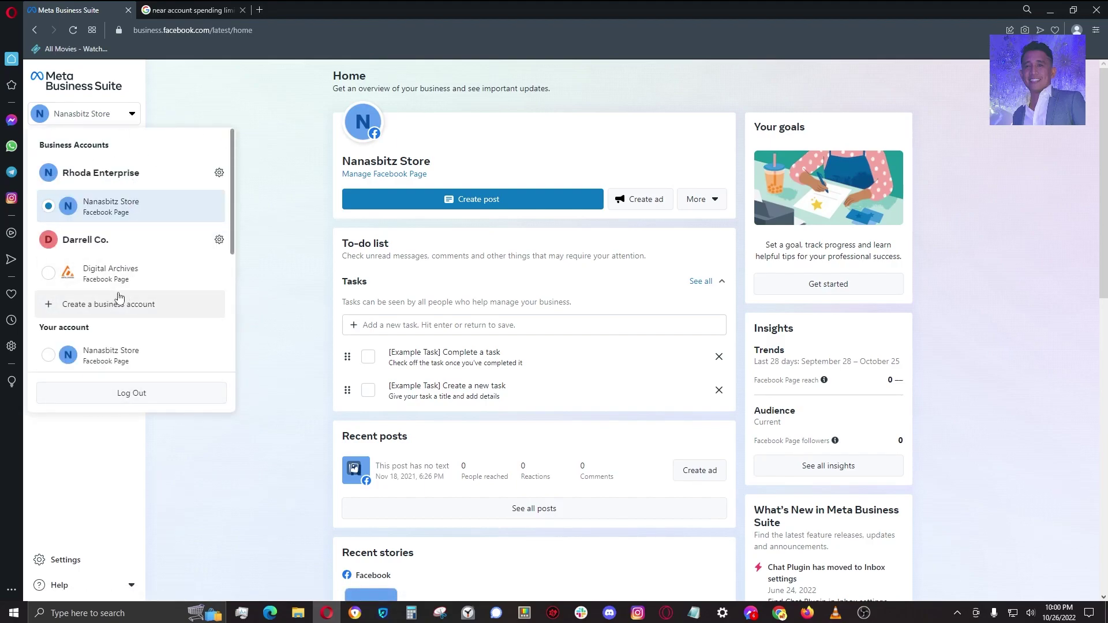
pyautogui.click(132, 273)
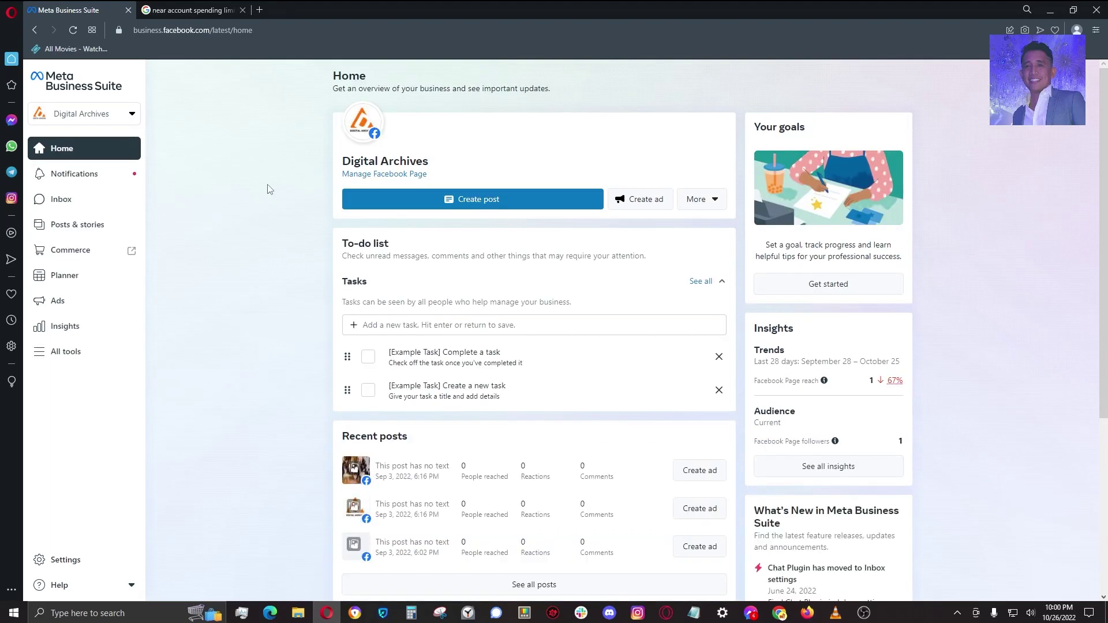
# - Reopen the business account list to check it, then close it again
pyautogui.click(78, 115)
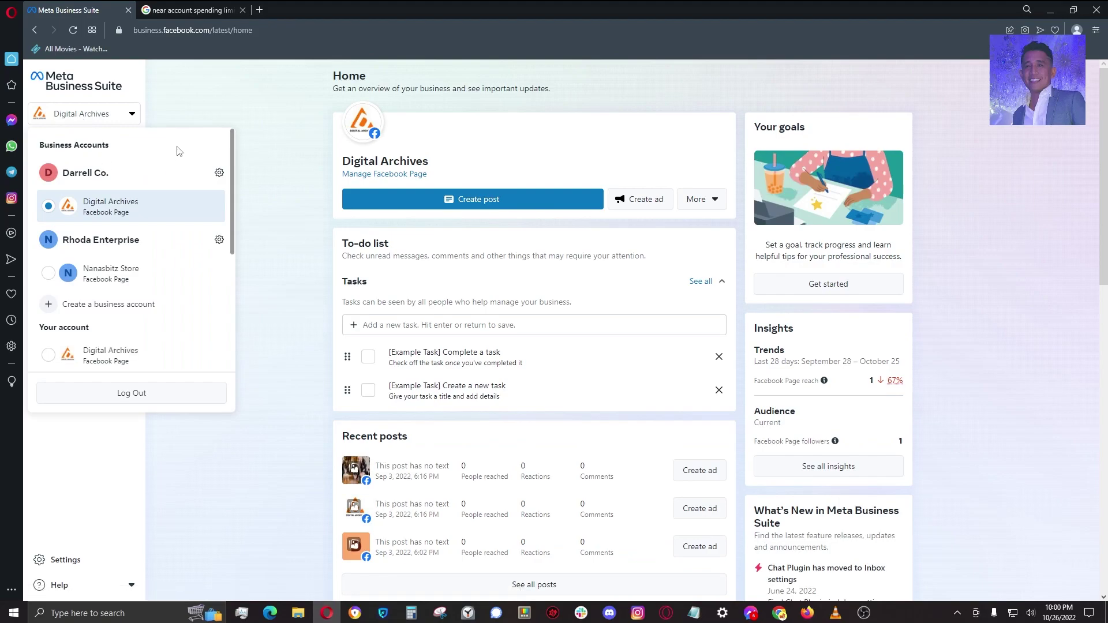
pyautogui.click(180, 109)
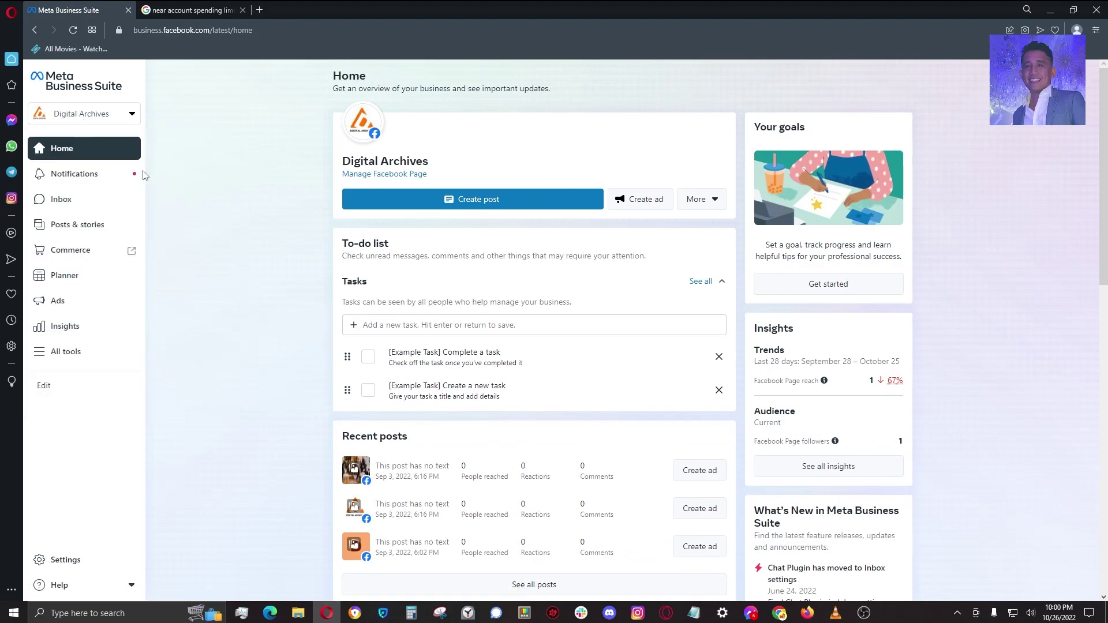
pyautogui.click(98, 118)
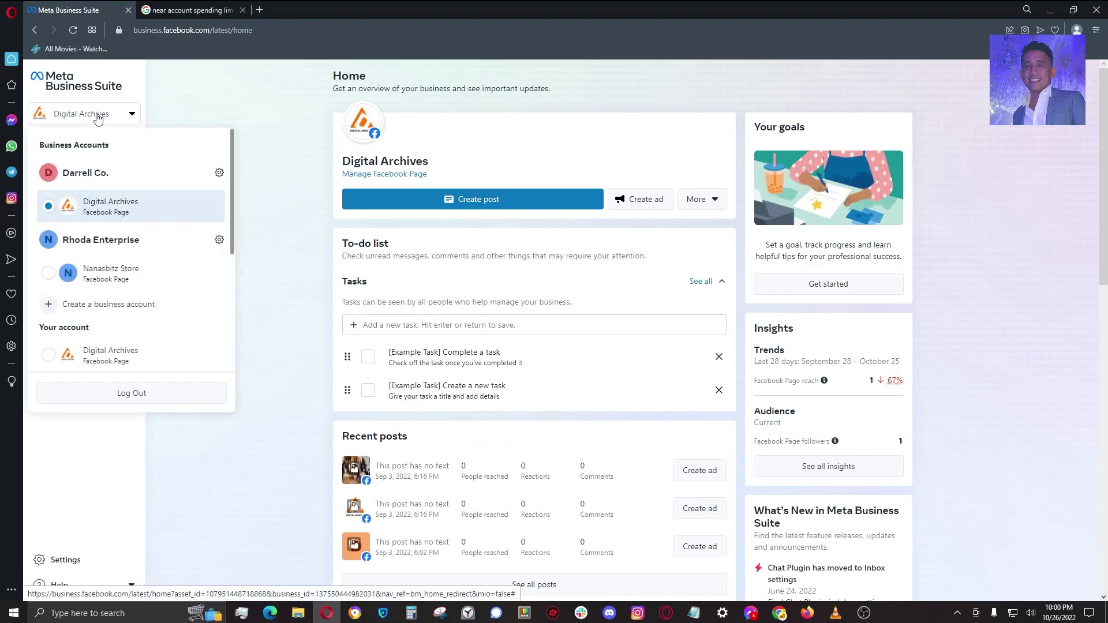
pyautogui.click(191, 107)
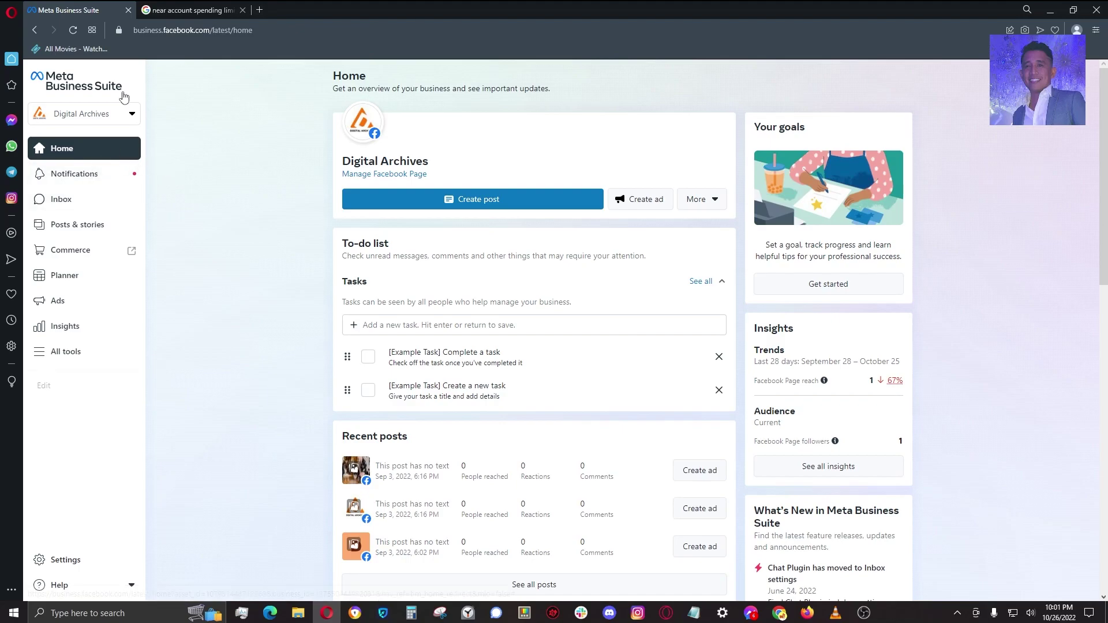
pyautogui.moveTo(66, 351)
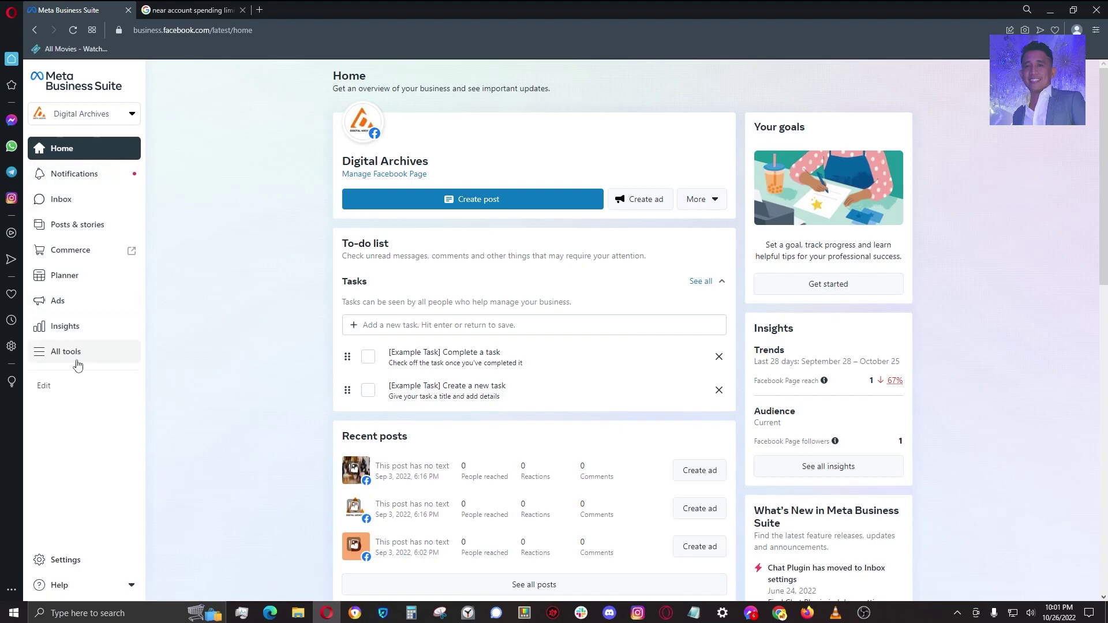
# - Open Billing under Manage from All tools for the Coffee Academy ad account
pyautogui.click(101, 353)
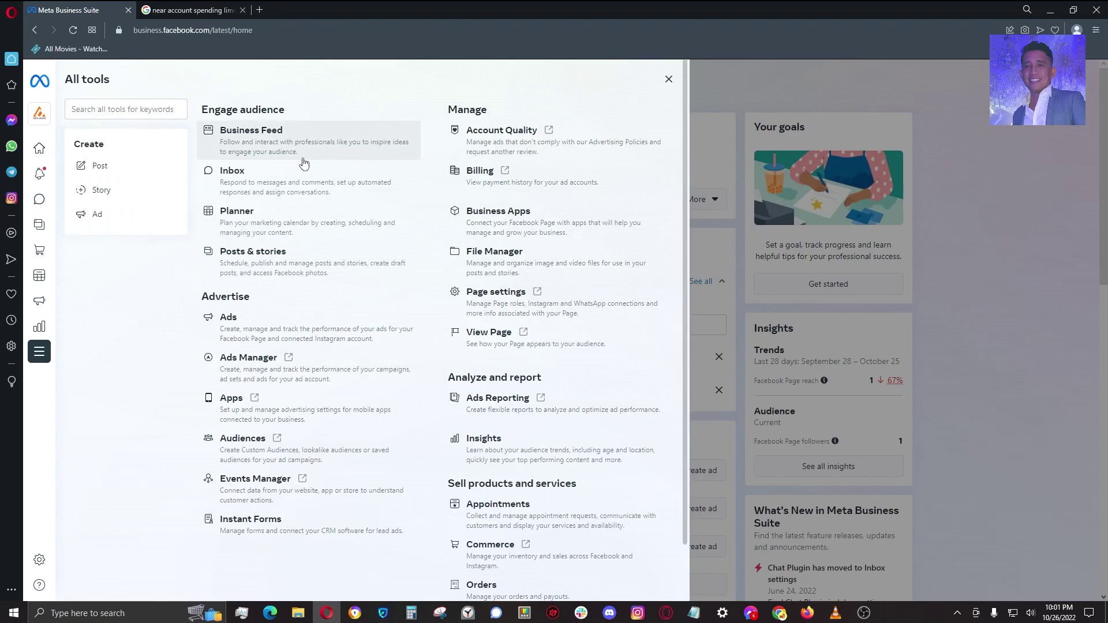
pyautogui.click(503, 174)
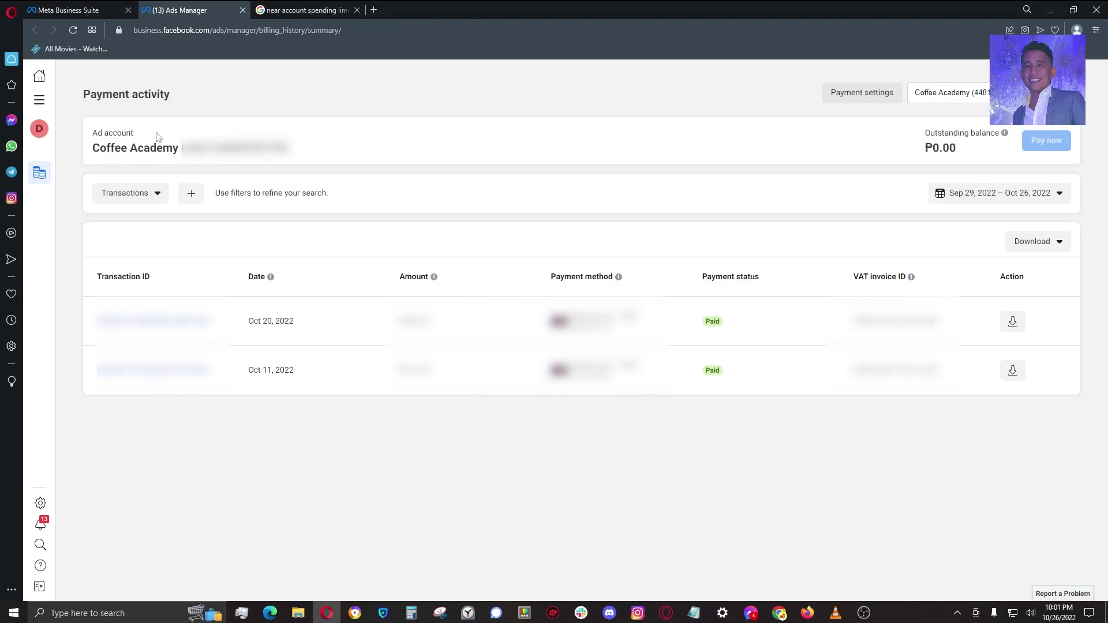
# - Open the ad account's Payment settings in Ads Manager
pyautogui.click(875, 98)
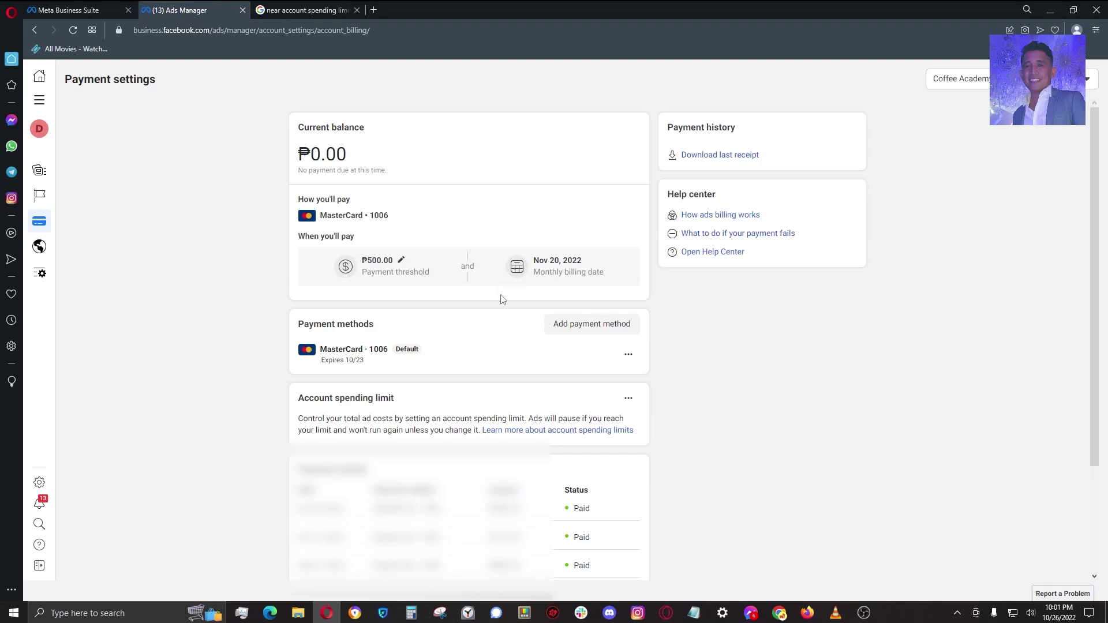
pyautogui.scroll(-1, 487, 253)
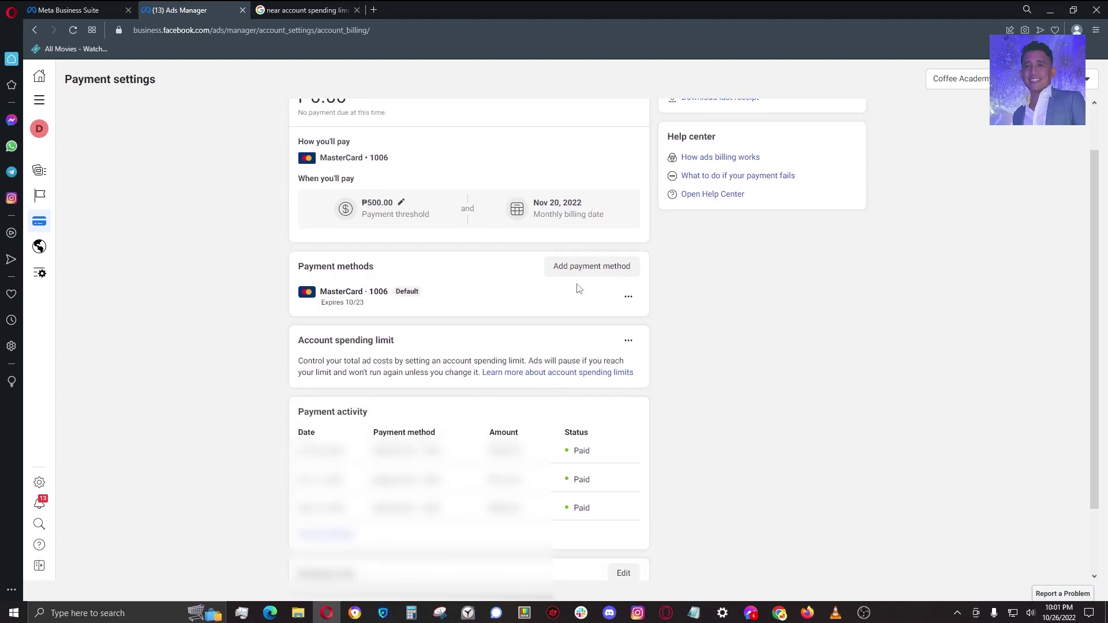
# - Choose Set limit for the account spending limit and clear the existing amount
pyautogui.click(631, 345)
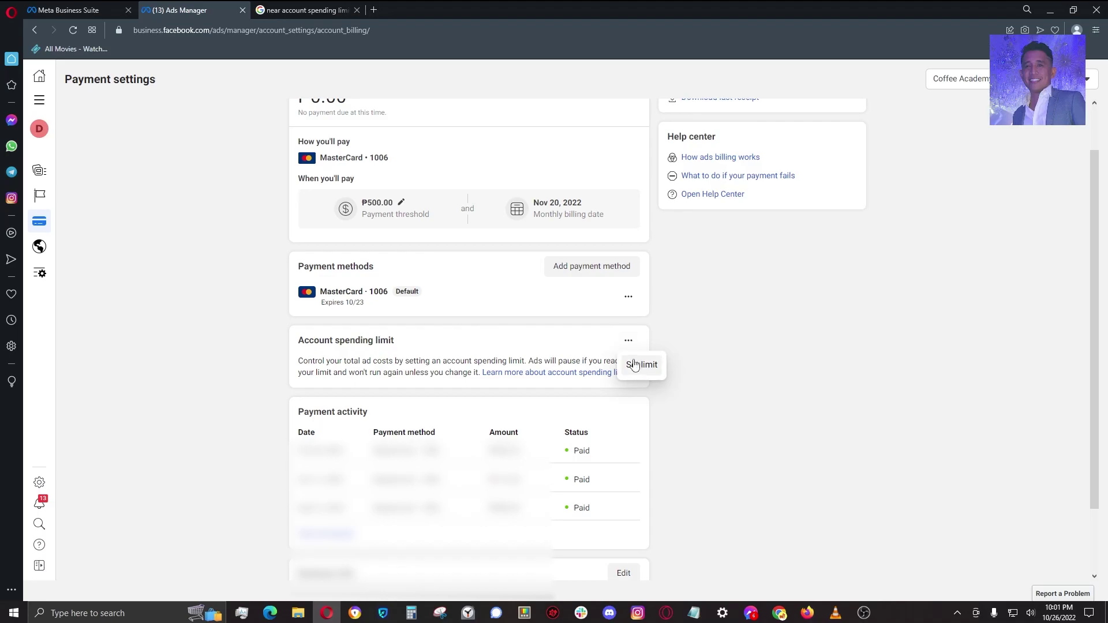
pyautogui.click(635, 367)
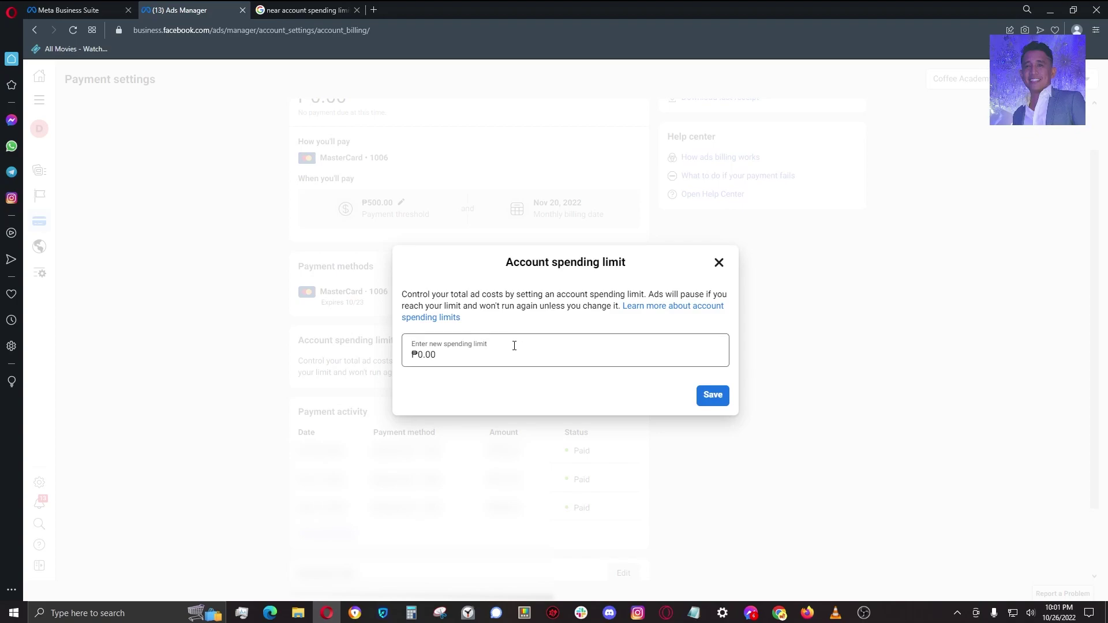
pyautogui.click(513, 346)
pyautogui.press('BackSpace')
pyautogui.press('BackSpace')
pyautogui.press('BackSpace')
pyautogui.press('BackSpace')
pyautogui.write('1')
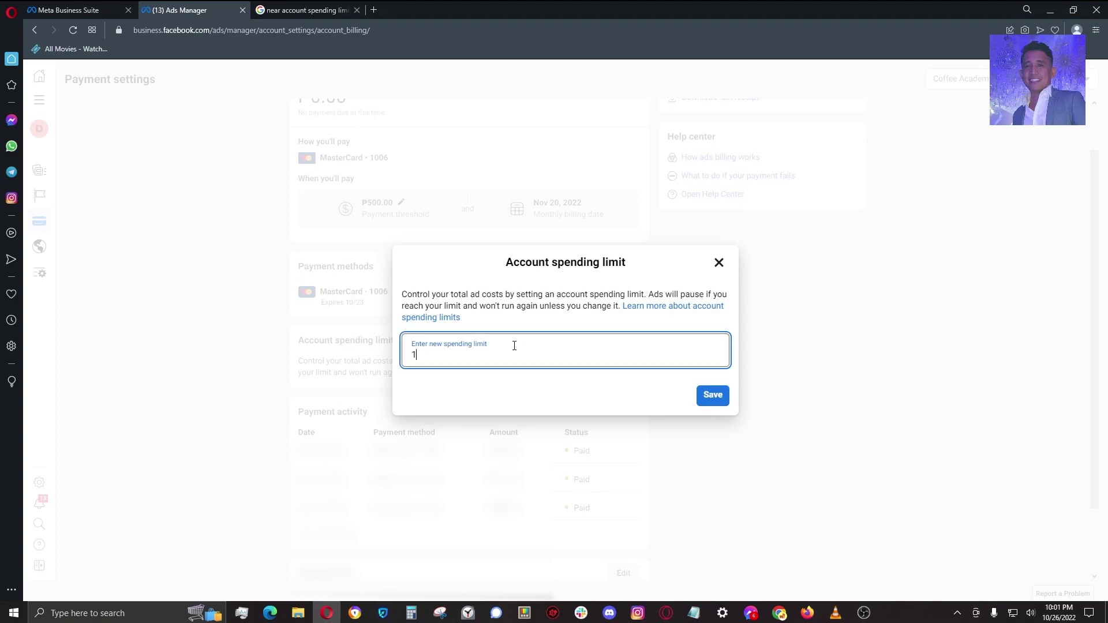
pyautogui.write('000')
pyautogui.write('.00')
# - Enter a 1000.00 spending limit, then bring the Notepad warning note to the front
pyautogui.click(545, 385)
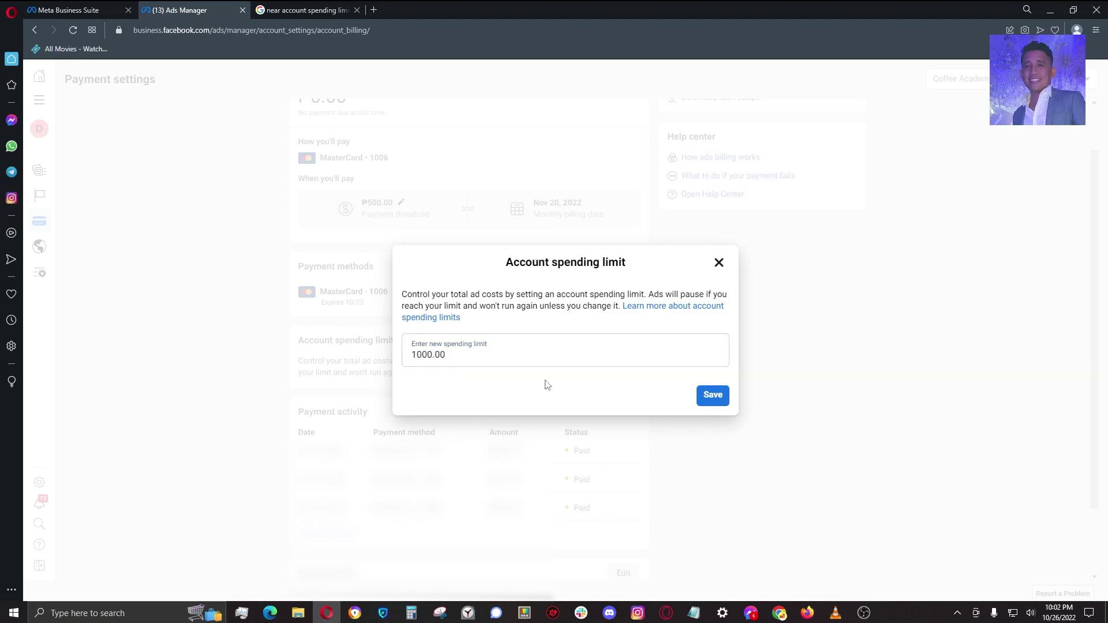
pyautogui.click(547, 354)
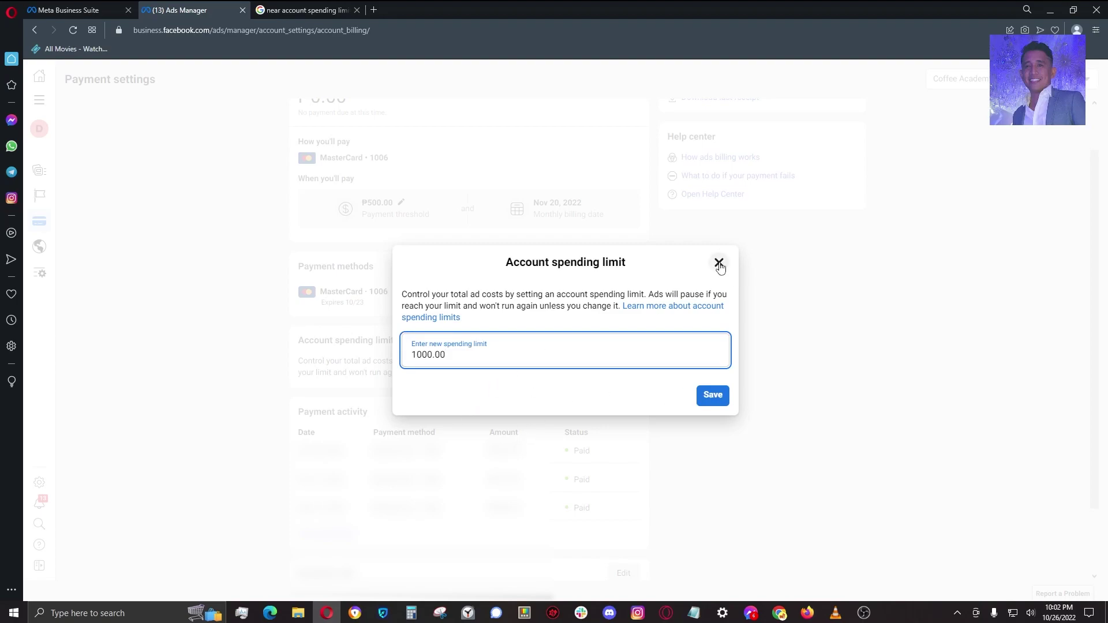
pyautogui.click(471, 349)
pyautogui.click(693, 613)
pyautogui.click(403, 251)
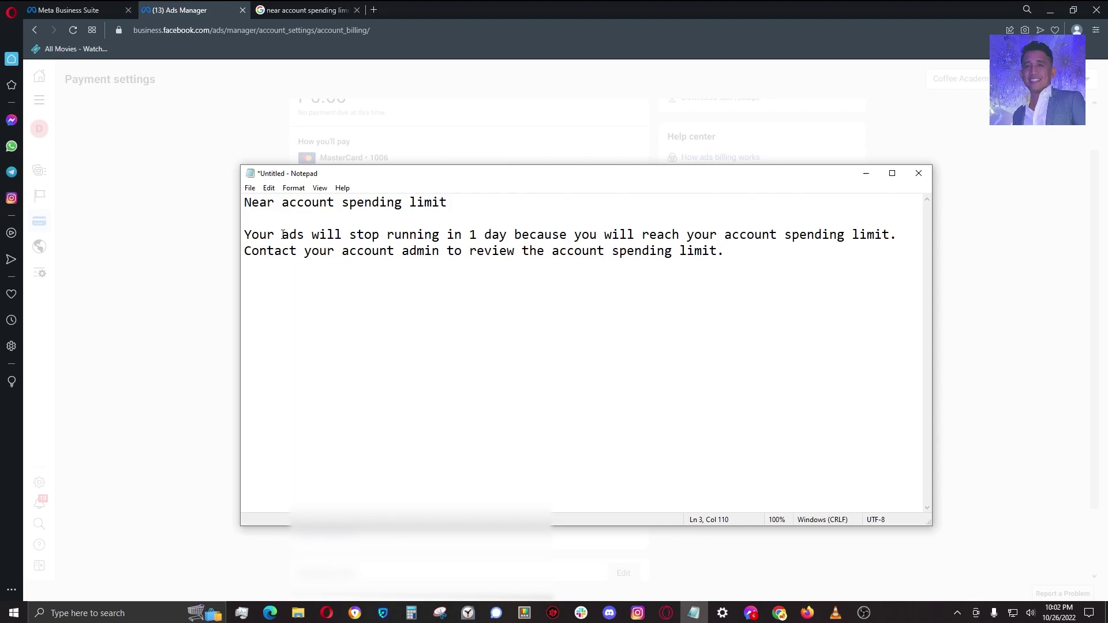
# - Minimize the Notepad note and place the caret in the spending limit amount
pyautogui.click(870, 173)
pyautogui.click(871, 173)
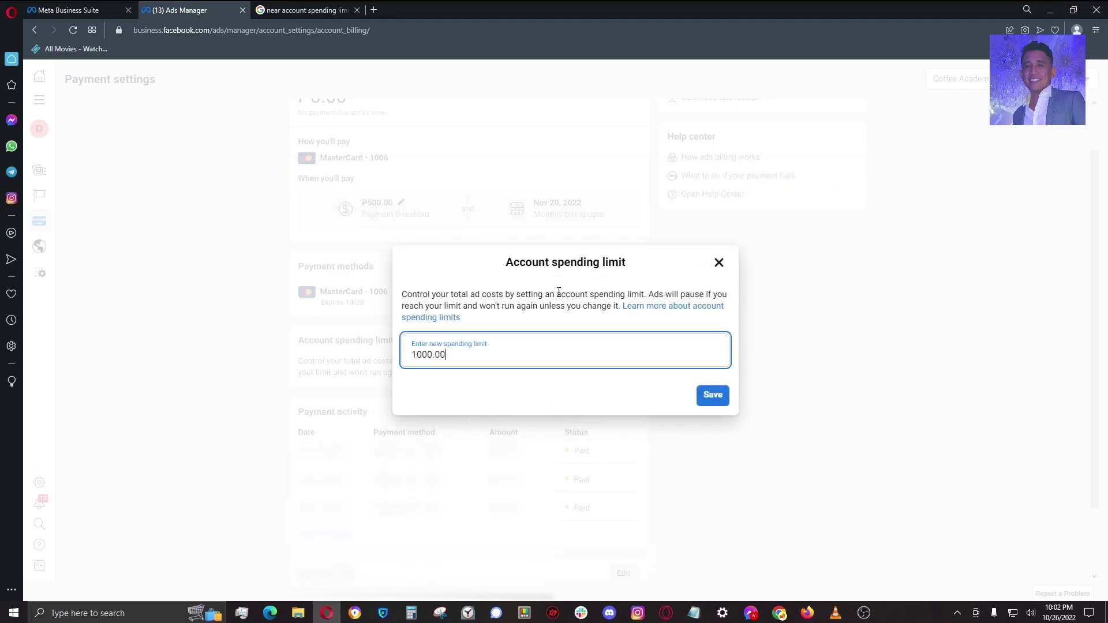
pyautogui.click(465, 348)
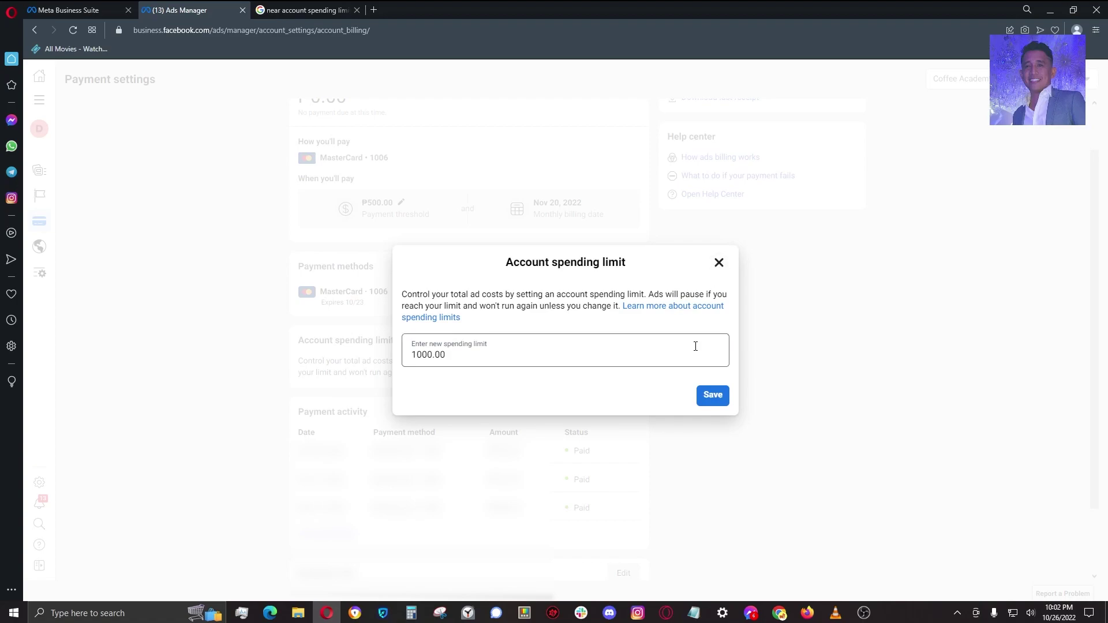
pyautogui.click(517, 360)
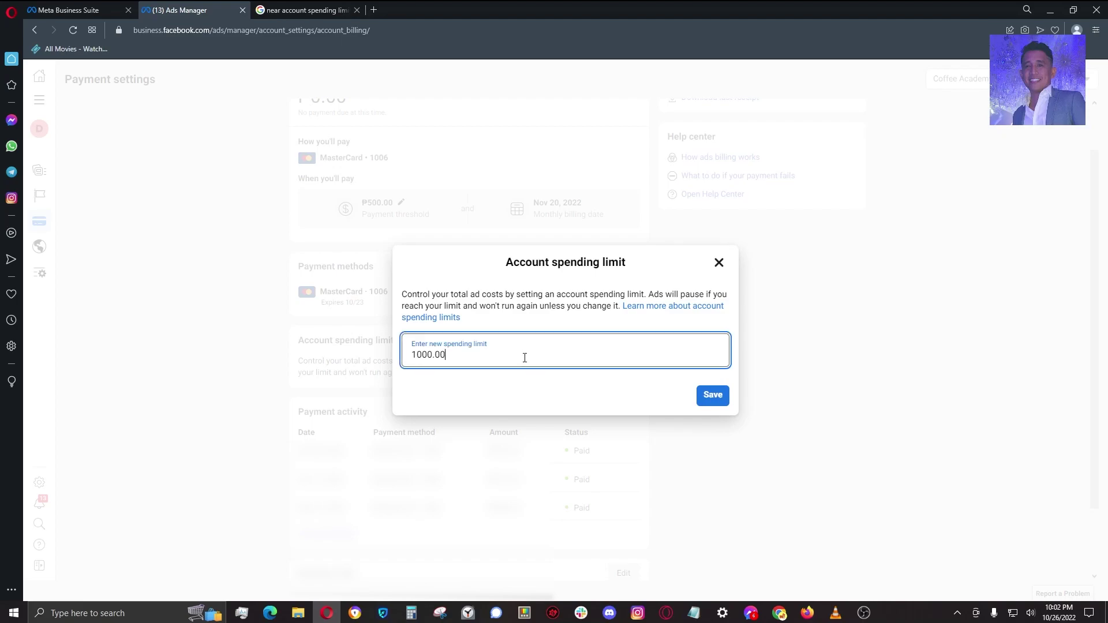
pyautogui.hotkey('ctrl', 'a')
pyautogui.click(524, 358)
# - Edit the amount to 2000.00, then select and delete it, leaving the field empty
pyautogui.press('Delete')
pyautogui.write('5')
pyautogui.press('BackSpace')
pyautogui.press('BackSpace')
pyautogui.write('2')
pyautogui.write('0')
pyautogui.hotkey('ctrl', 'a')
pyautogui.click(600, 396)
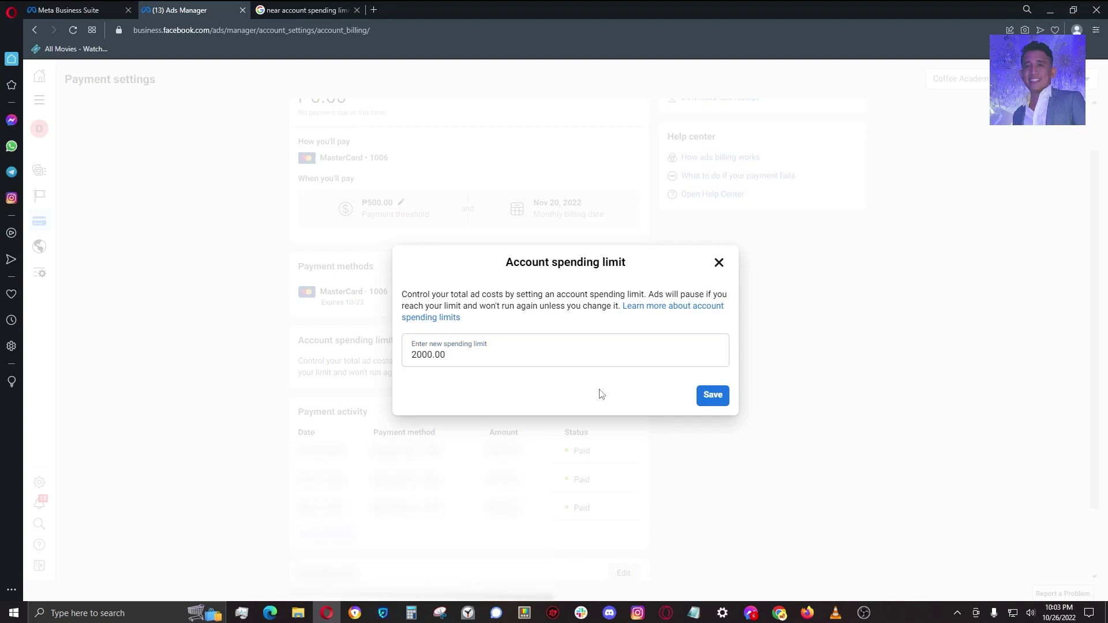
pyautogui.click(539, 353)
pyautogui.hotkey('ctrl', 'a')
pyautogui.press('BackSpace')
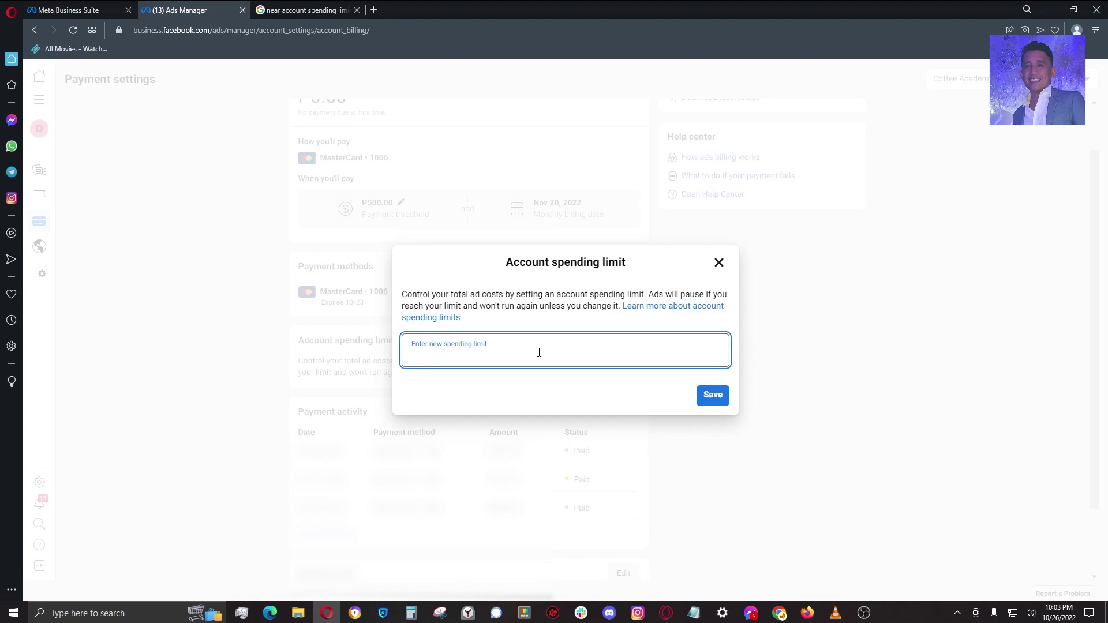
pyautogui.click(661, 396)
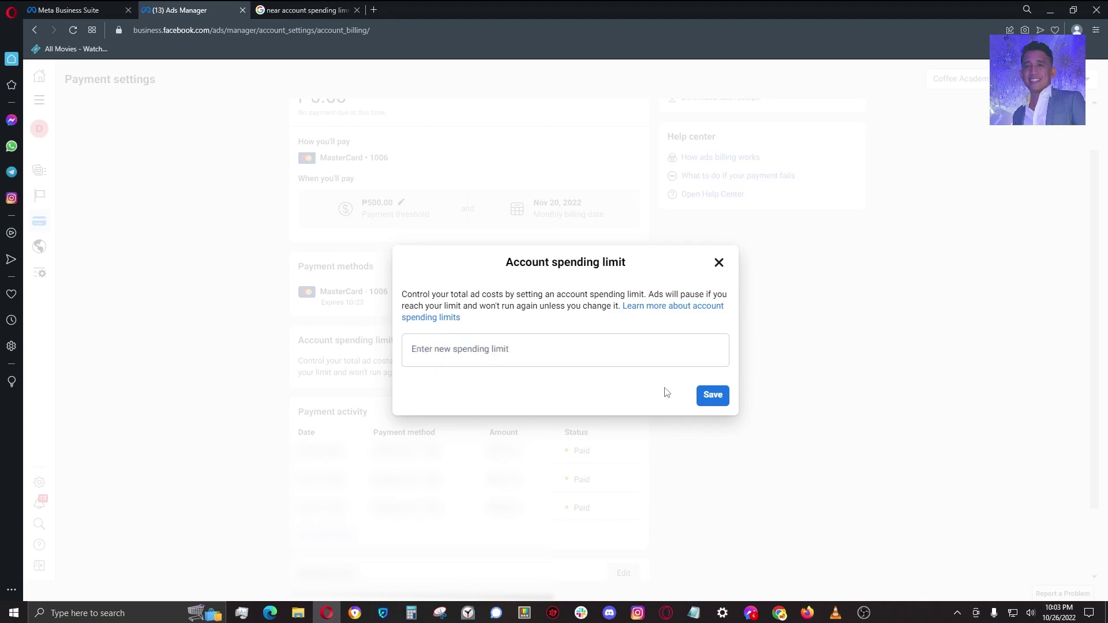
# - Close the spending limit dialog unsaved, then briefly restore and hide the Notepad note
pyautogui.click(720, 264)
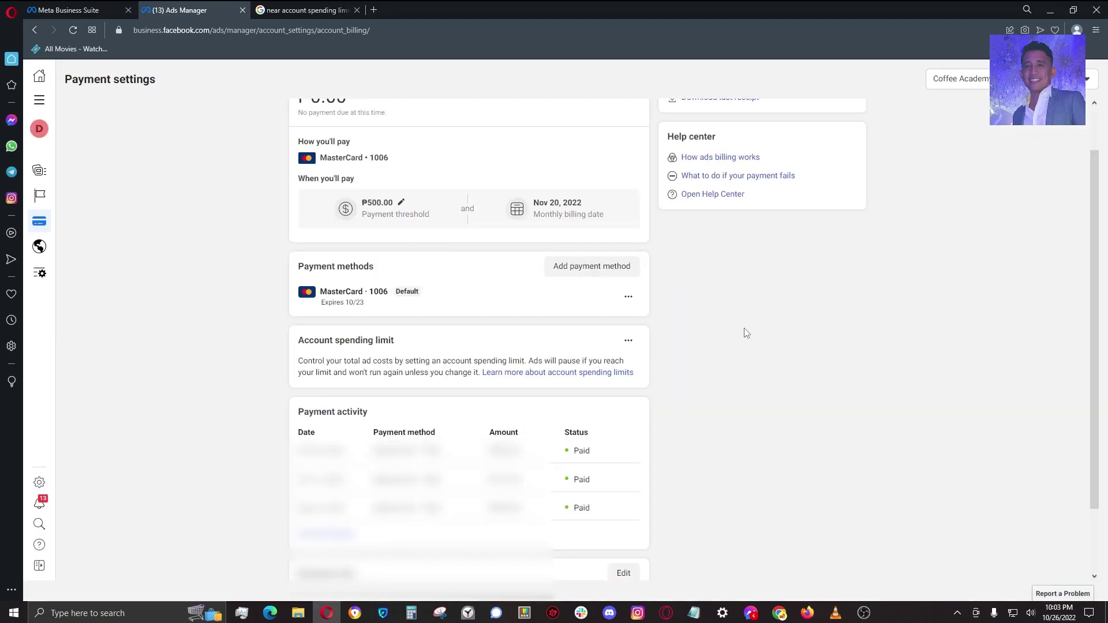
pyautogui.scroll(1, 763, 362)
pyautogui.scroll(-2, 763, 365)
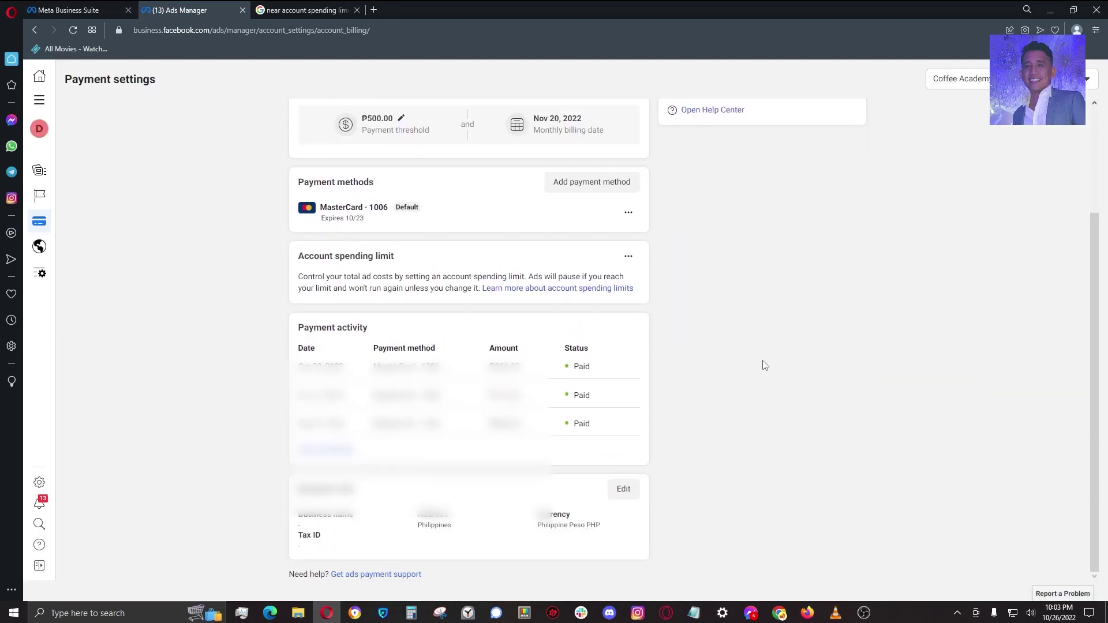
pyautogui.click(693, 613)
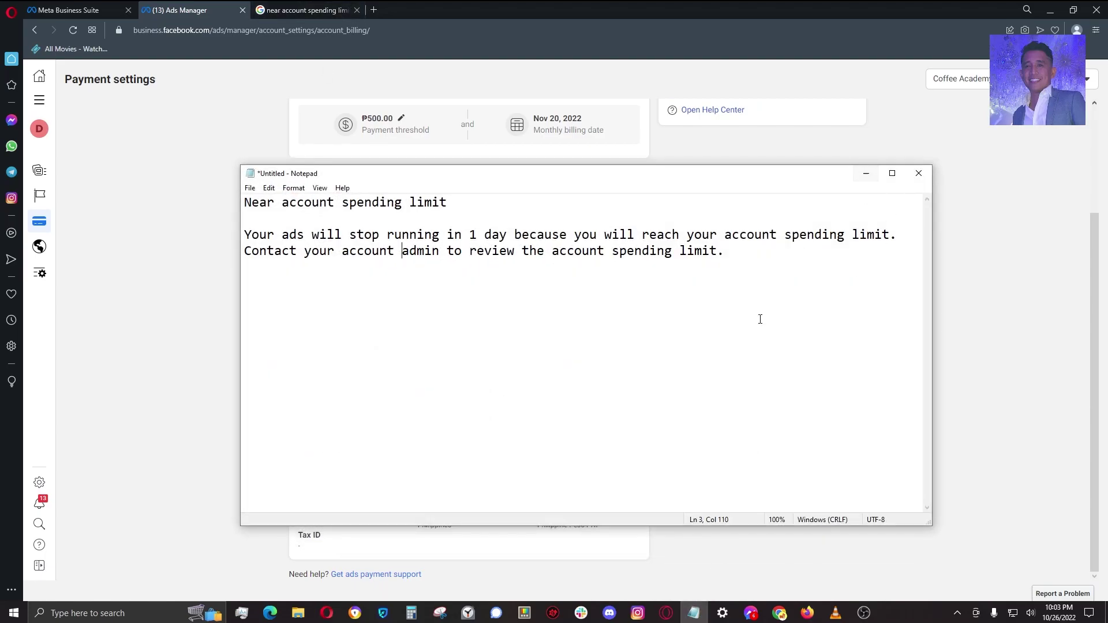
pyautogui.press('End')
pyautogui.press('Left')
pyautogui.press('Left')
pyautogui.click(796, 148)
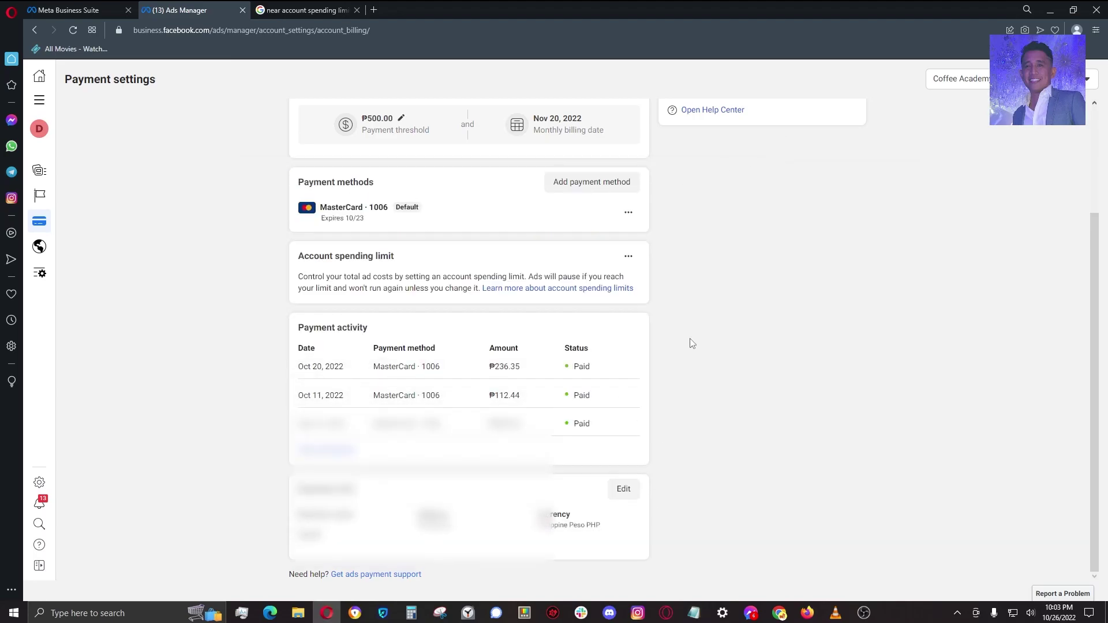
pyautogui.scroll(2, 690, 344)
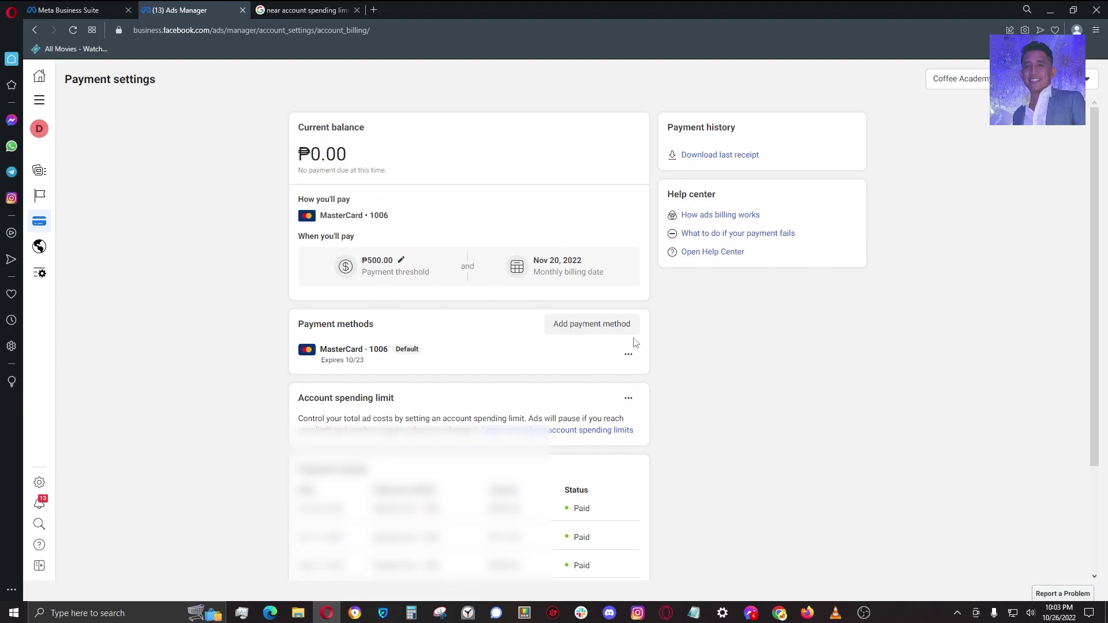
pyautogui.scroll(-2, 633, 342)
# - Choose Set limit and select the ₱0.00 amount in the new spending limit field
pyautogui.click(628, 259)
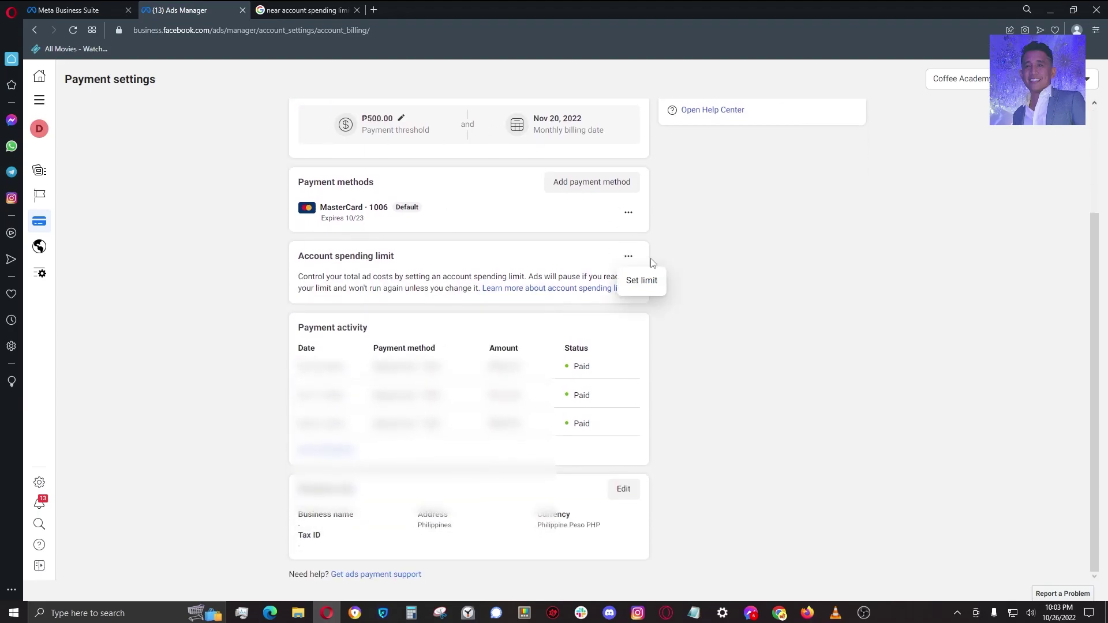
pyautogui.click(642, 280)
pyautogui.click(494, 356)
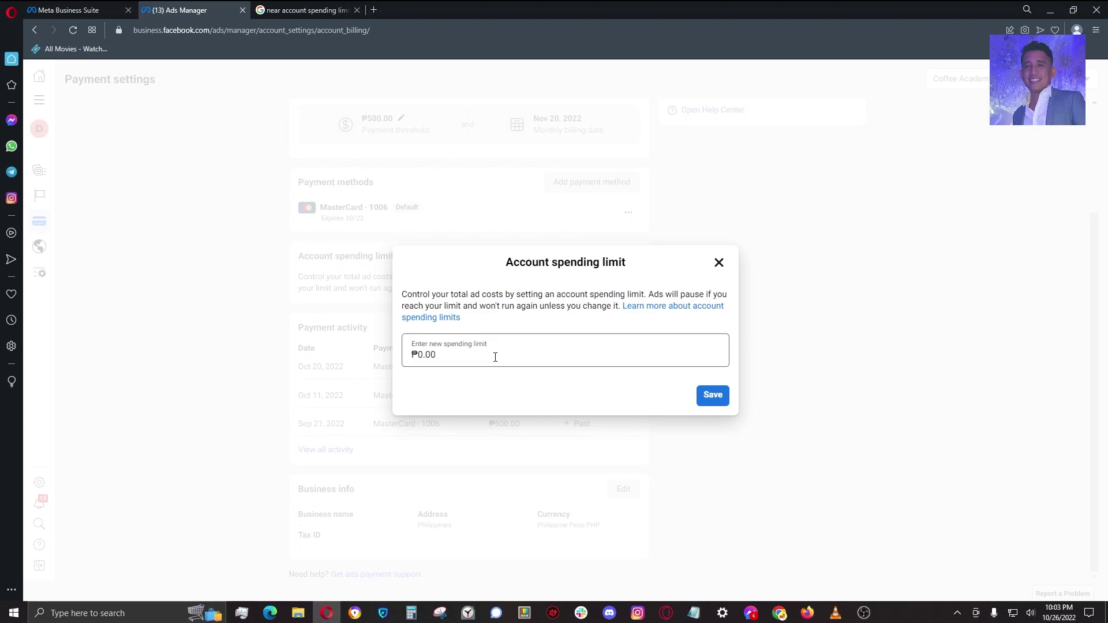
pyautogui.hotkey('ctrl', 'a')
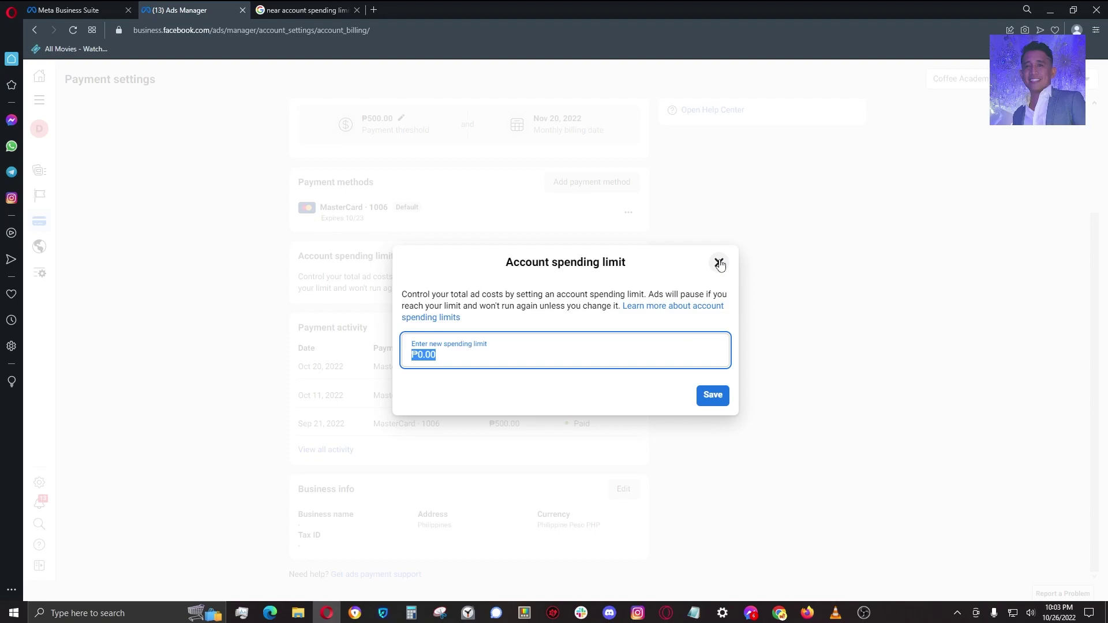
pyautogui.click(570, 357)
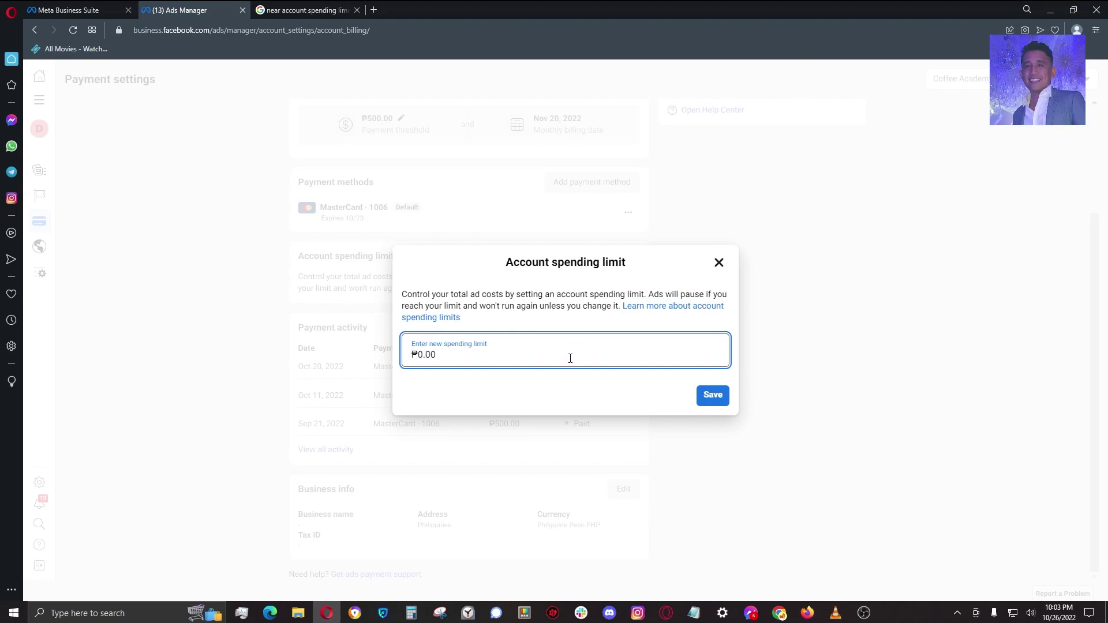